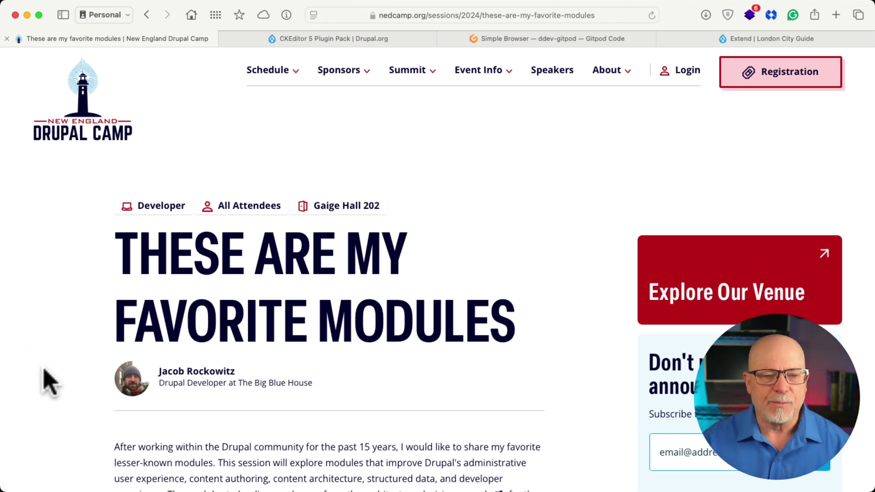
Scroll through the NEDCamp favorite-modules session page, then switch to the CKEditor 5 Plugin Pack tab.
scroll(43, 377, "down", 5)
scroll(44, 370, "down", 5)
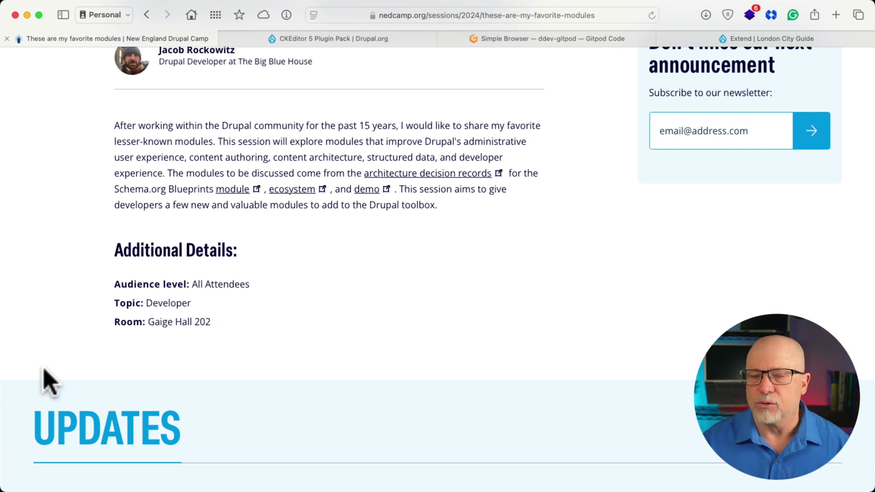
key("ctrl+Tab")
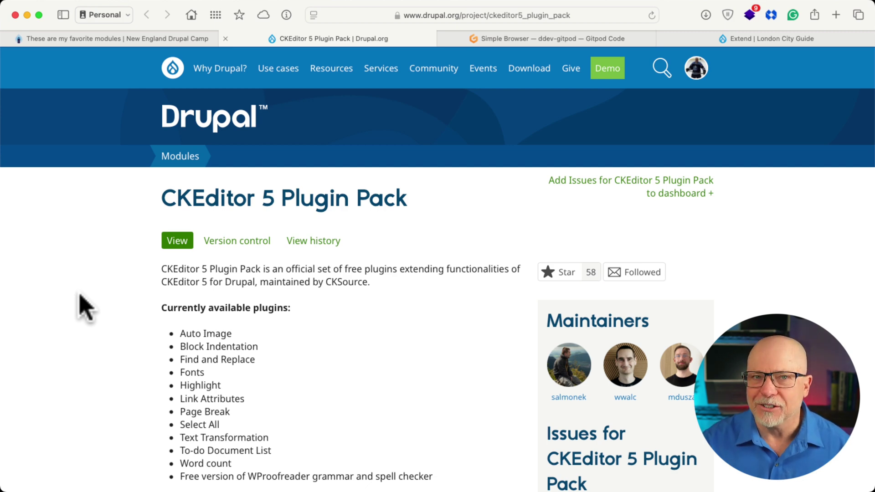
Zoom in on the CKEditor 5 Plugin Pack page and read through its 'Currently available plugins' list.
scroll(84, 308, "down", 5)
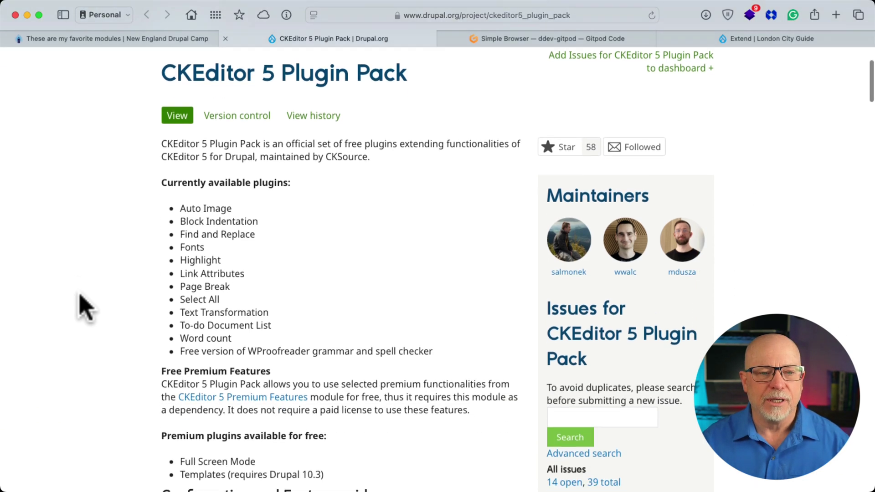
key("super+equal")
key("super+equal")
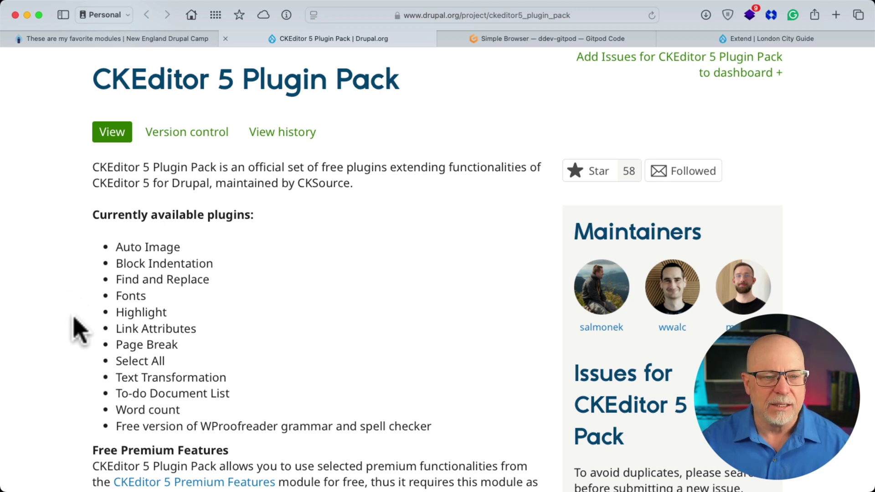
scroll(82, 343, "down", 2)
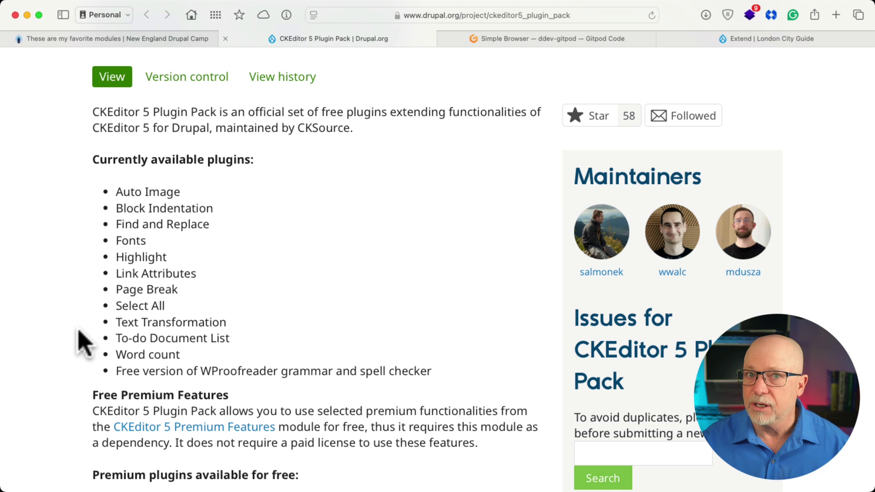
scroll(82, 343, "down", 1)
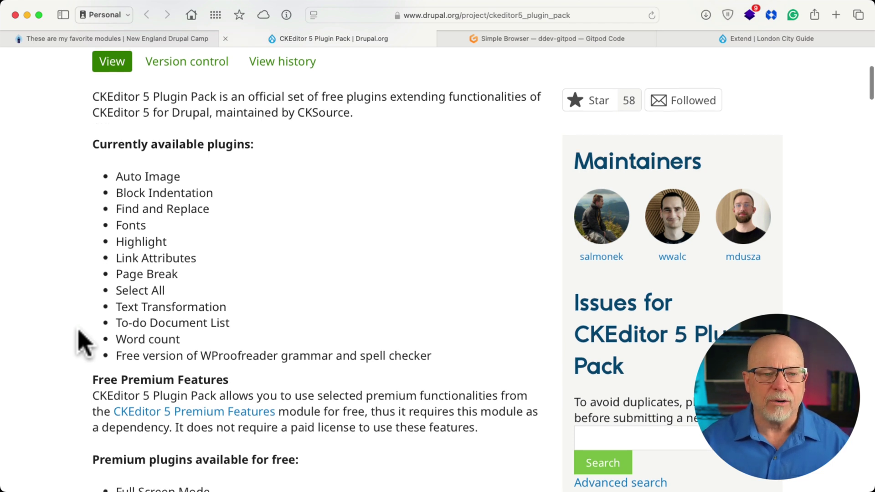
scroll(82, 342, "down", 1)
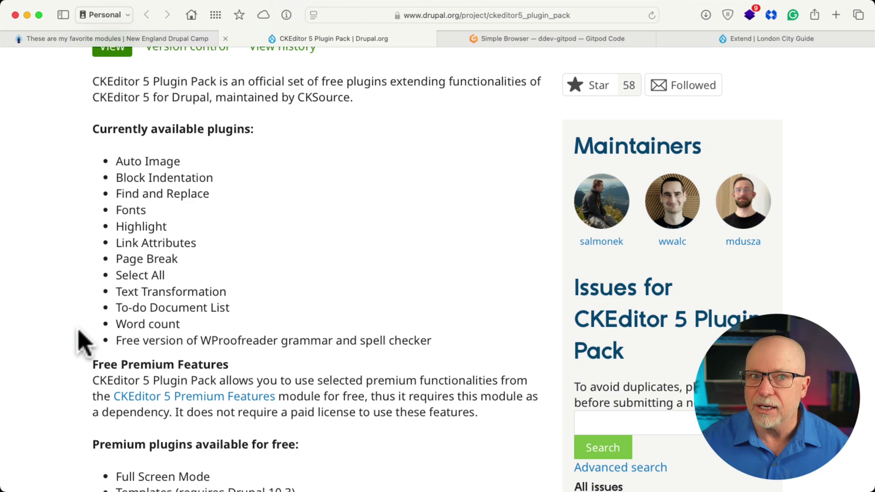
scroll(82, 341, "down", 5)
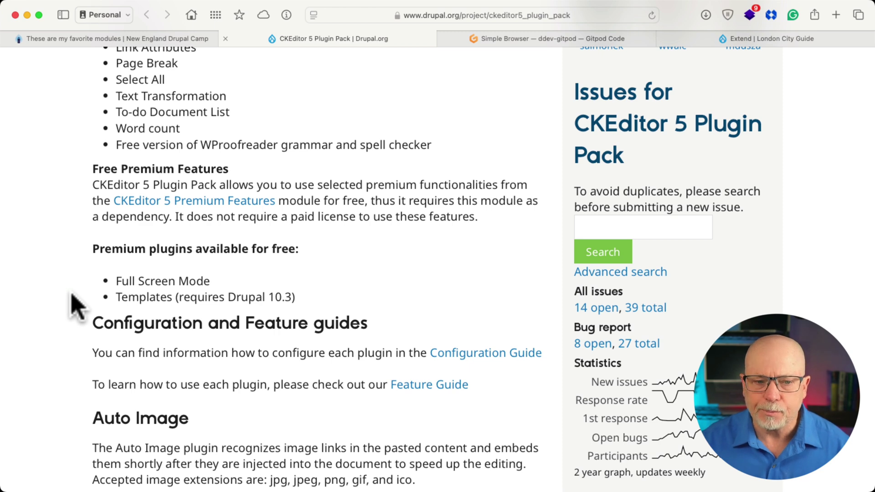
Scroll through the plugin feature demos, then switch to the 'Extend | London City Guide' tab.
scroll(77, 306, "down", 4)
scroll(78, 306, "down", 5)
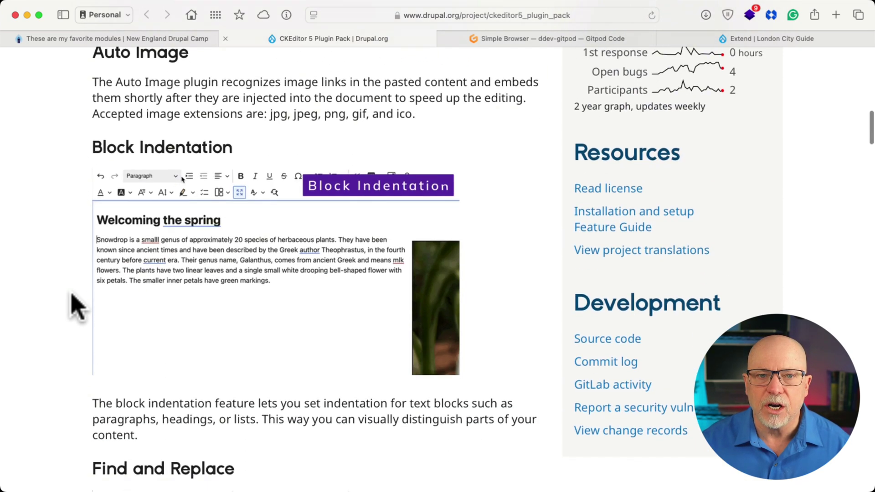
scroll(77, 306, "down", 20)
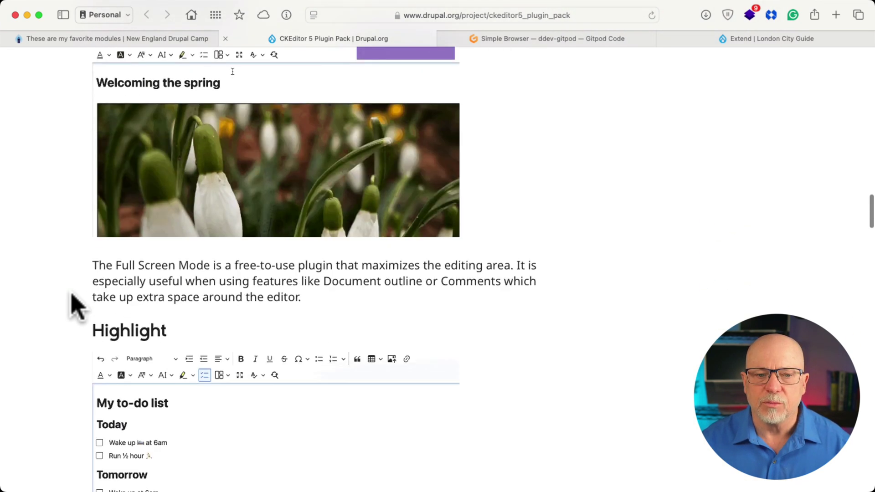
scroll(78, 306, "down", 20)
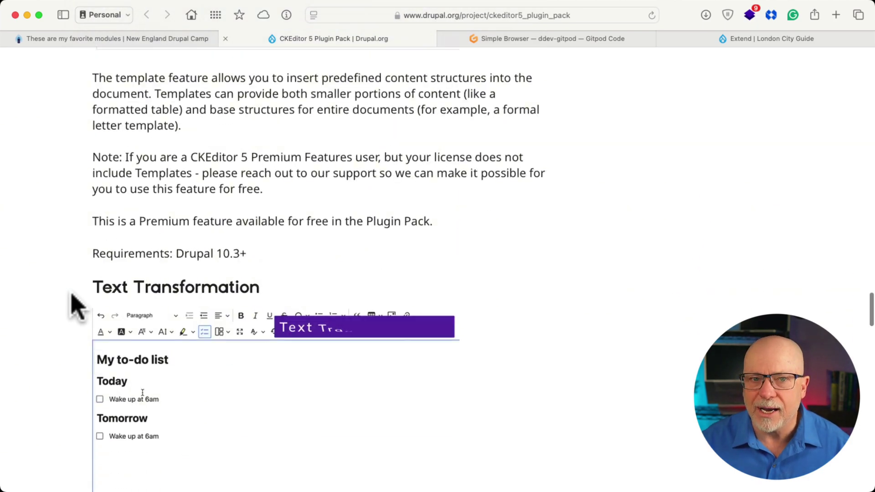
scroll(77, 307, "down", 20)
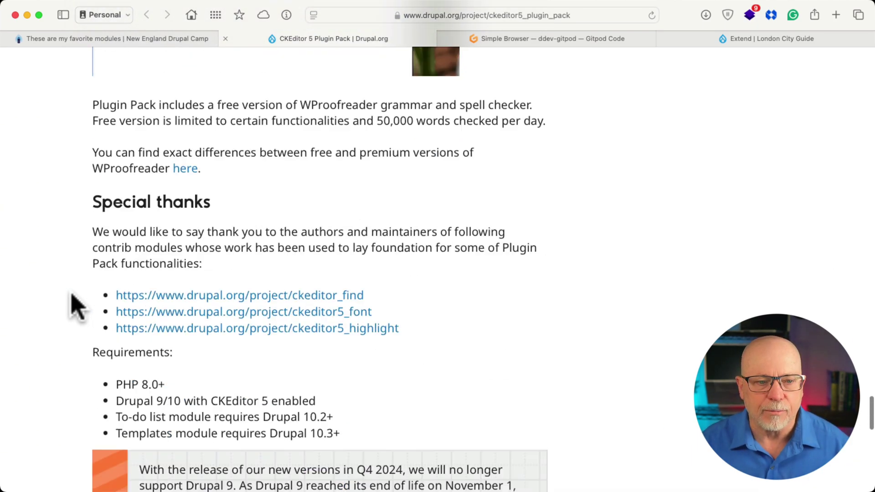
scroll(77, 306, "down", 12)
scroll(77, 307, "up", 8)
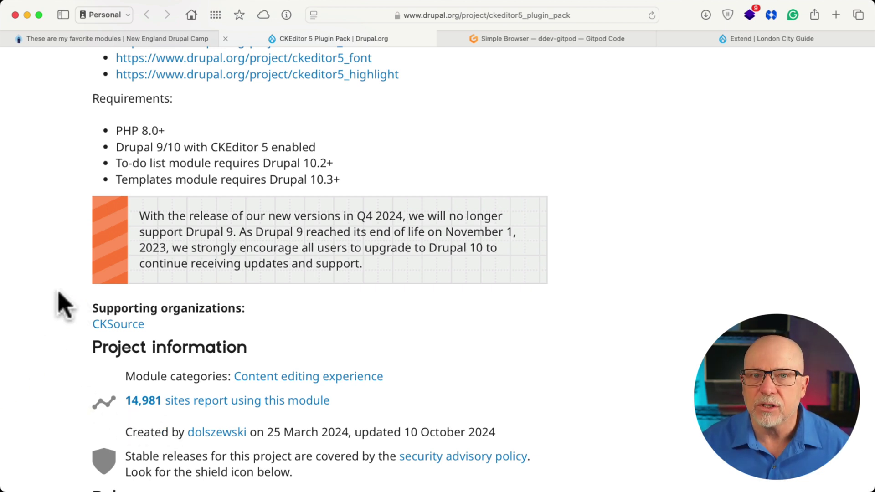
scroll(64, 305, "up", 2)
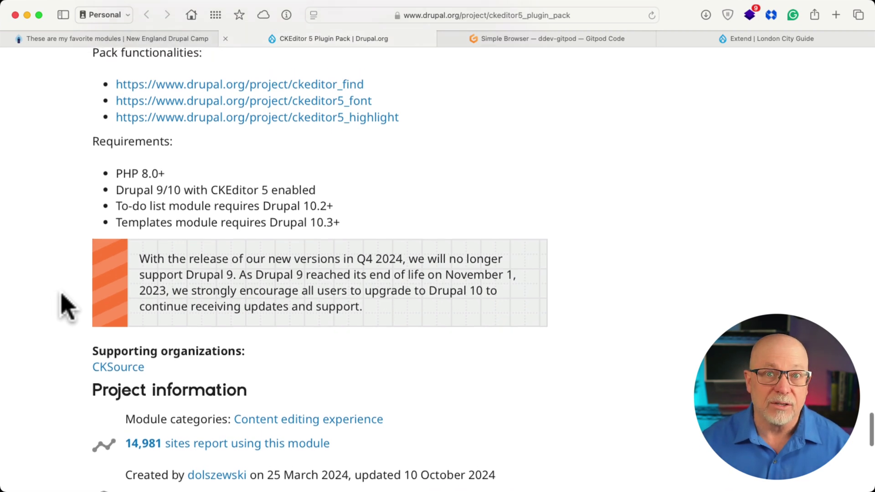
left_click(752, 39)
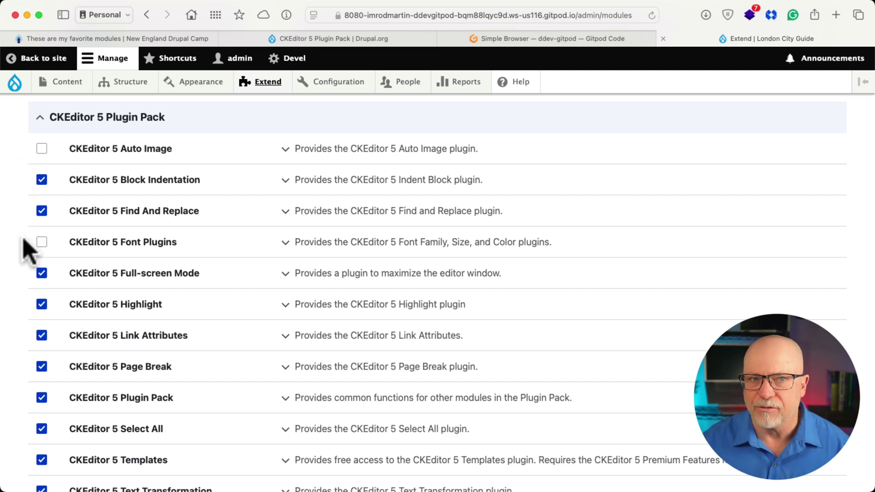
Scroll down the Extend list past the ticked Plugin Pack and WProofreader modules to Install.
scroll(27, 402, "down", 4)
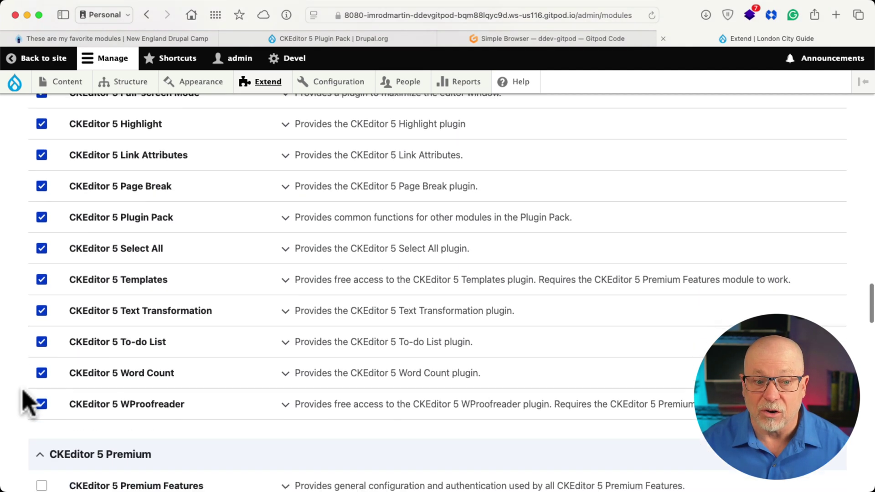
scroll(26, 403, "down", 6)
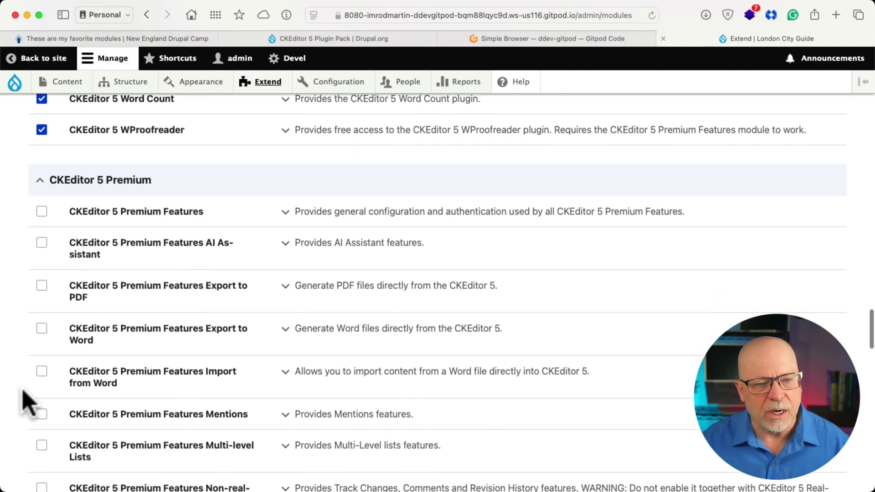
scroll(26, 402, "down", 2)
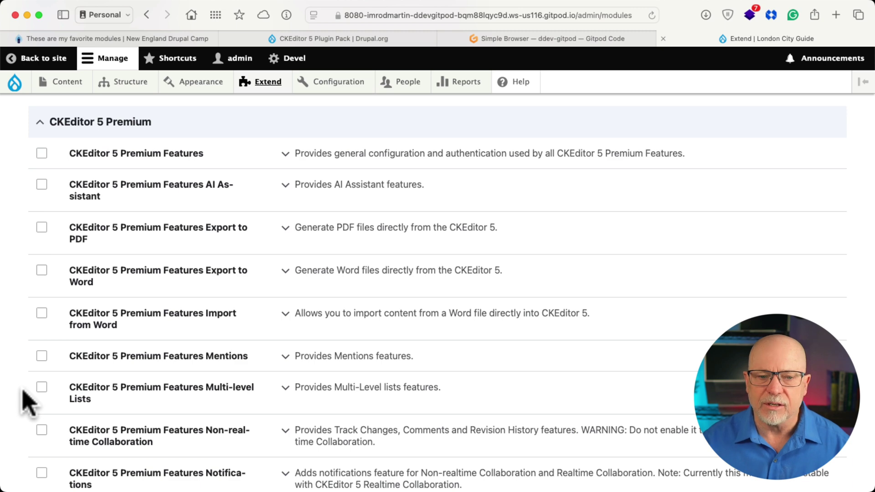
scroll(23, 391, "down", 7)
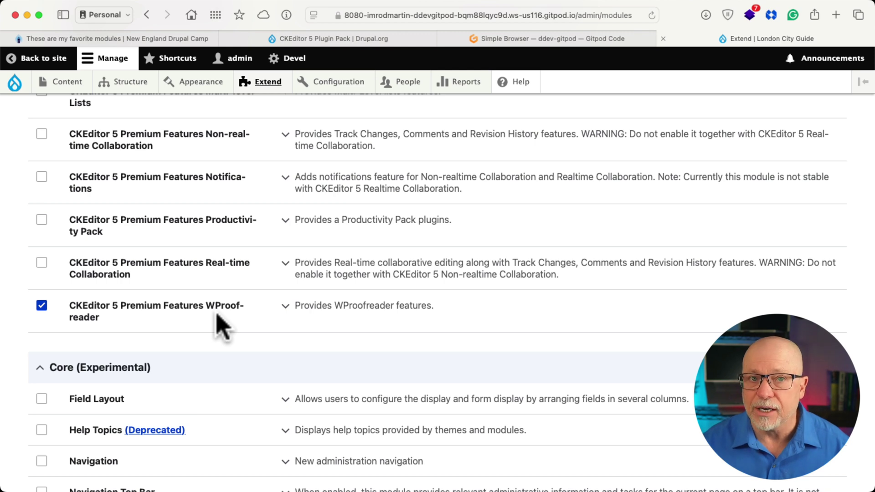
scroll(221, 322, "down", 15)
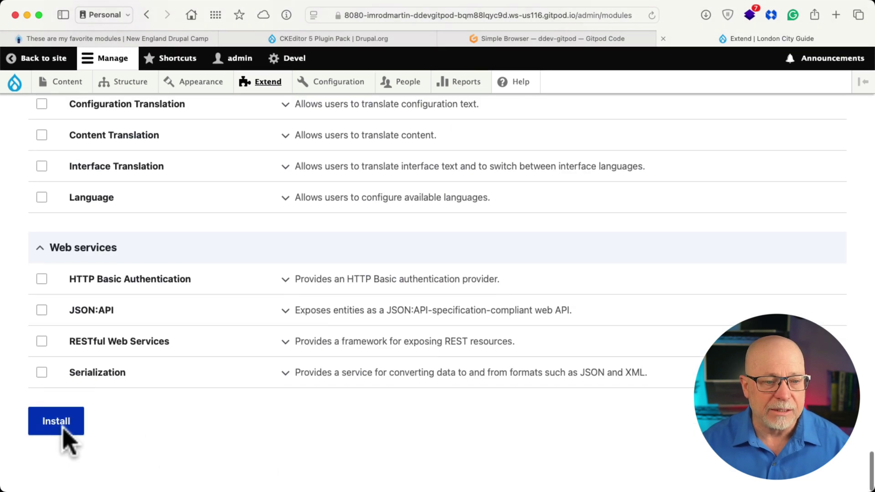
Install the 15 CKEditor 5 modules with Premium Features, then open the Content Templates configuration.
left_click(48, 422)
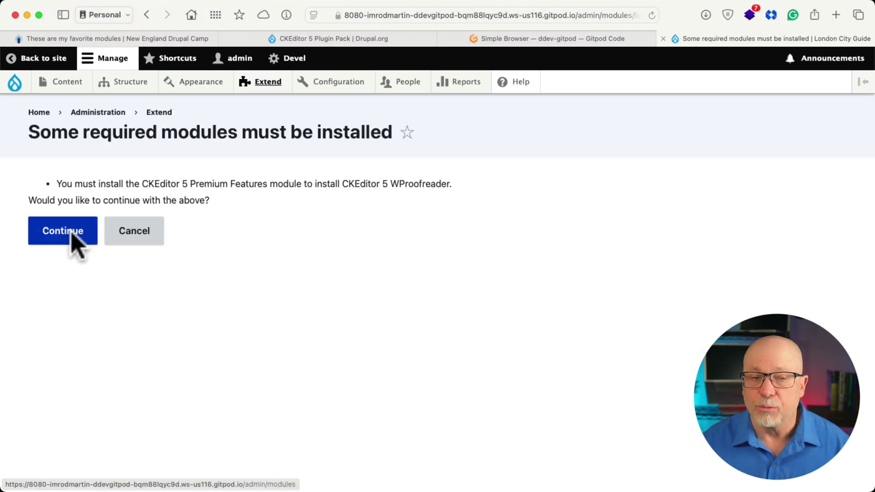
left_click(60, 232)
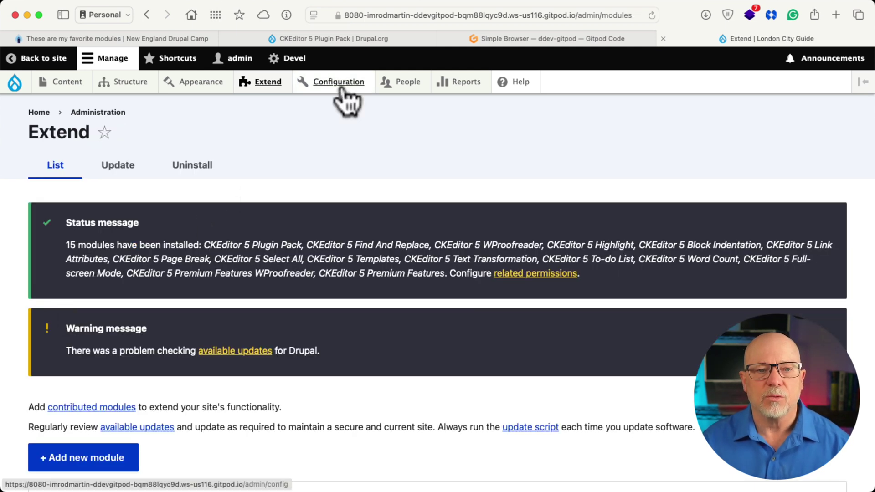
mouse_move(343, 90)
mouse_move(360, 157)
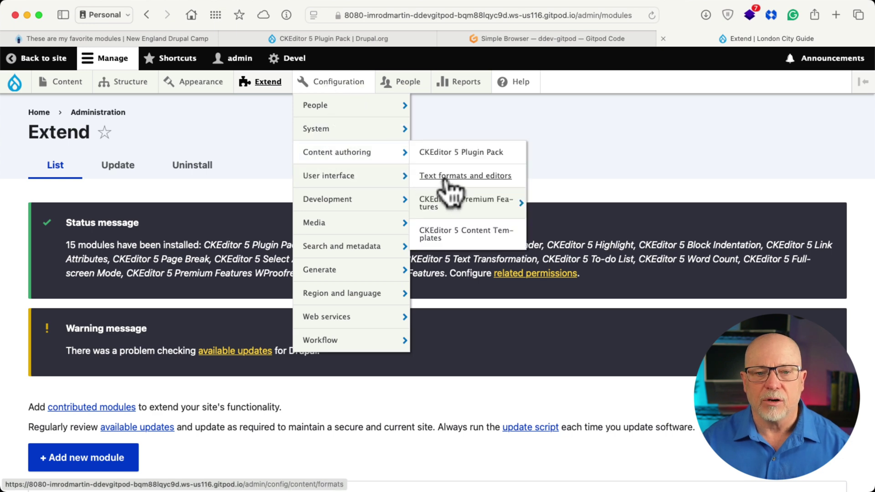
left_click(437, 155)
left_click(444, 233)
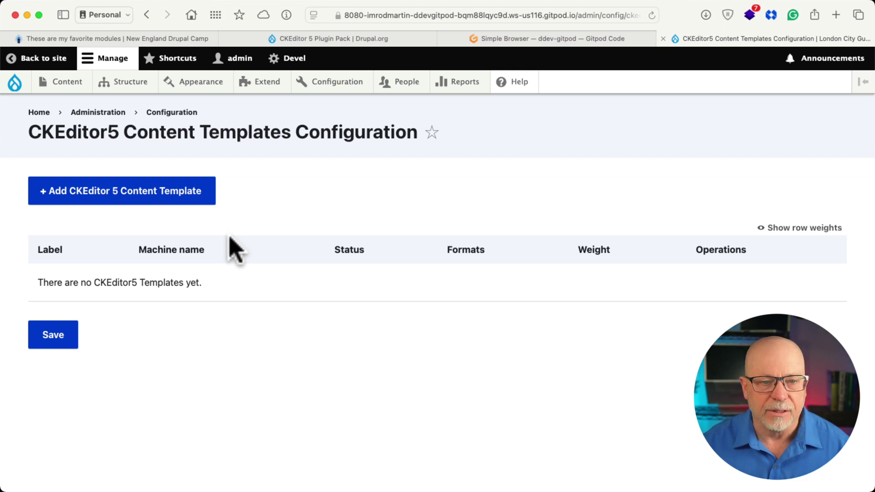
In Text formats and editors, add Find and Replace and Highlight to the active toolbar.
mouse_move(348, 89)
mouse_move(347, 155)
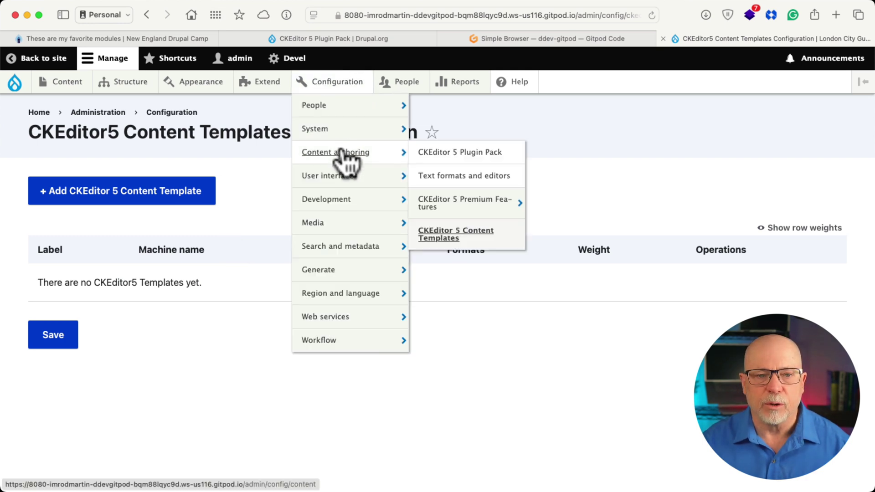
left_click(446, 187)
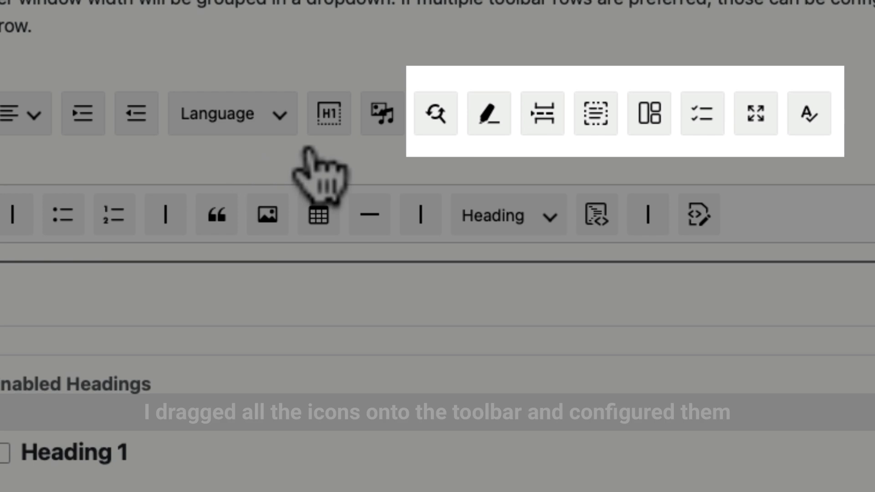
left_click_drag(435, 113, 750, 215)
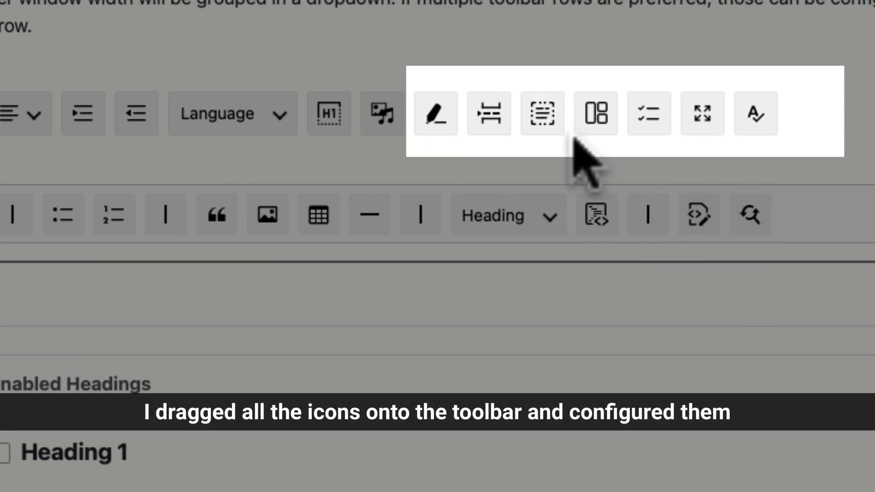
left_click_drag(438, 119, 756, 216)
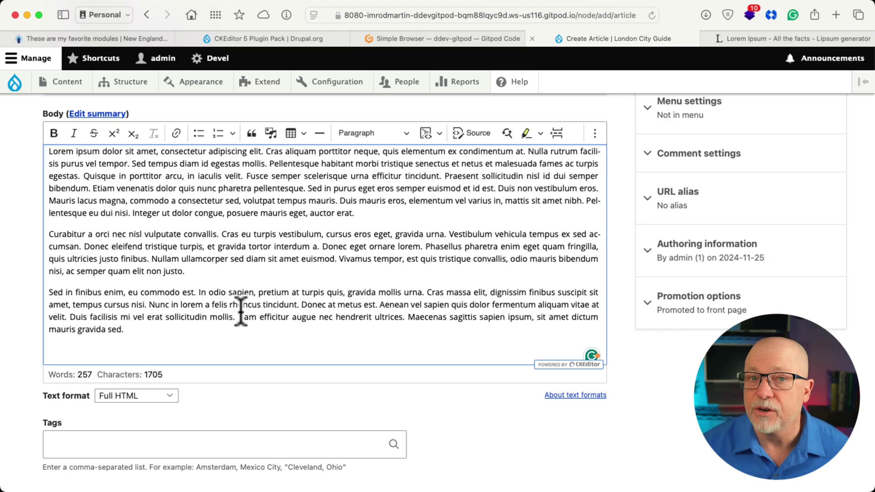
Find 'sed' and replace all seven occurrences with 'fed' in the article body.
left_click(506, 133)
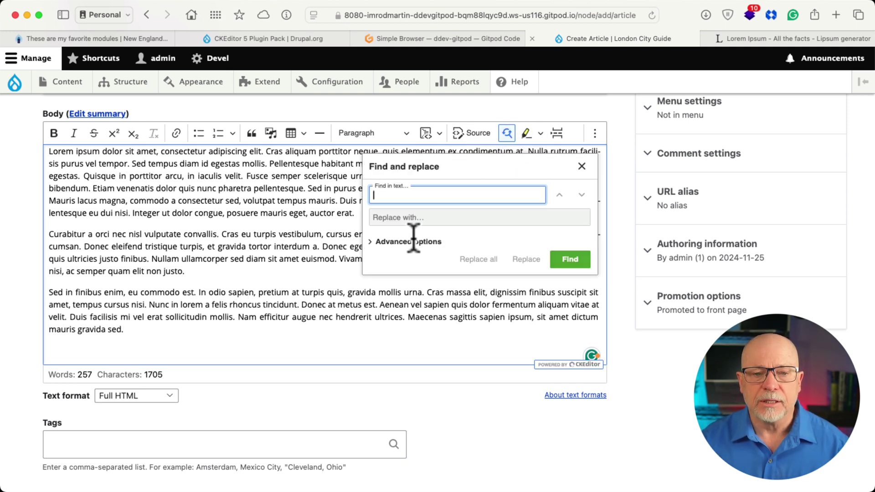
type("sed")
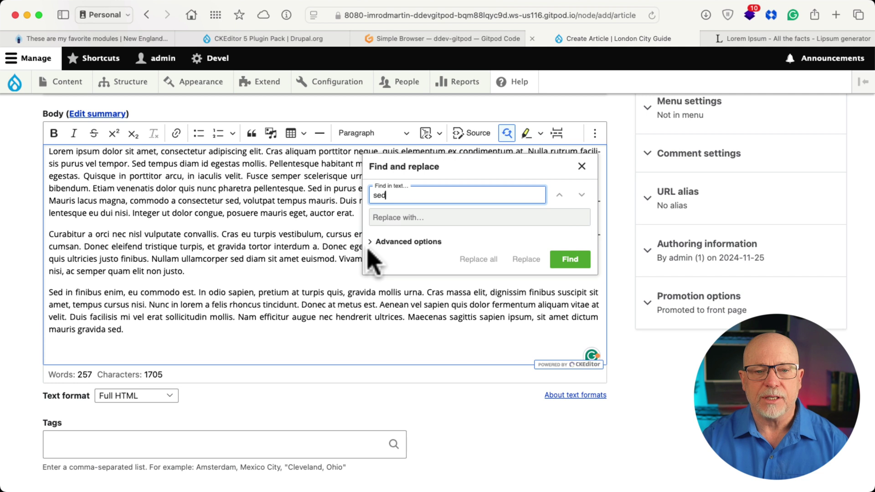
left_click(403, 218)
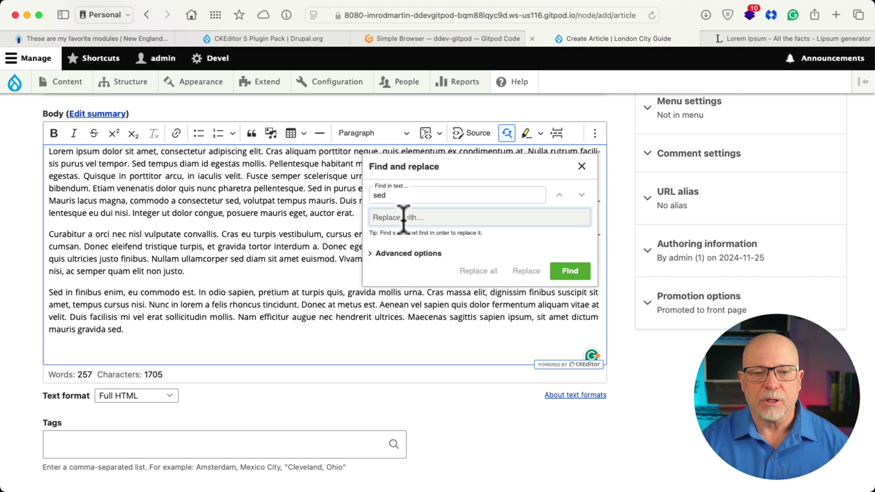
left_click(526, 196)
key("Return")
left_click(408, 218)
type("fed")
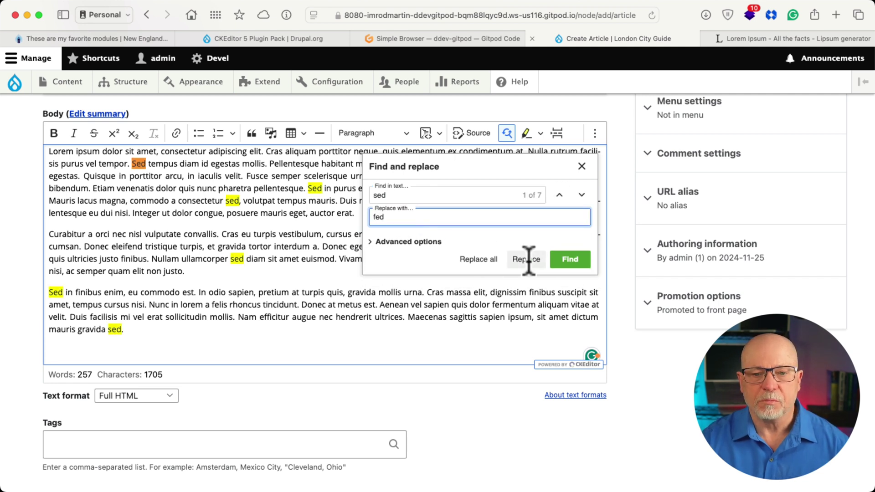
left_click(569, 263)
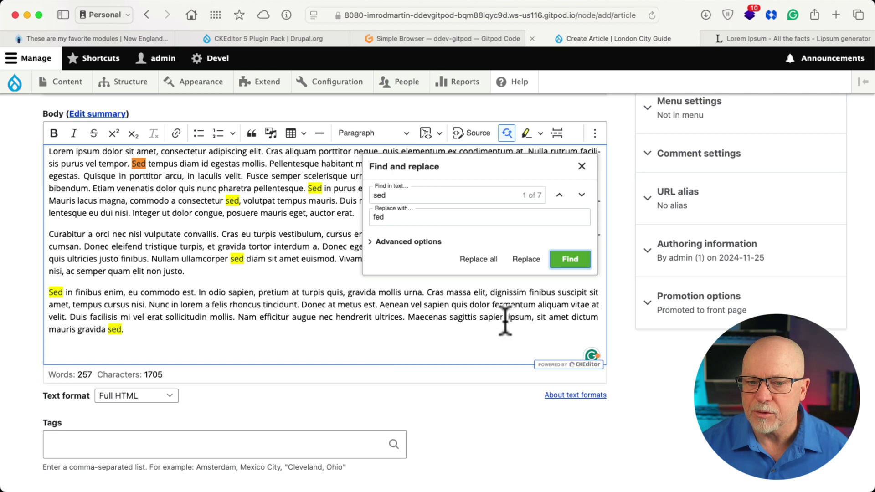
left_click(477, 260)
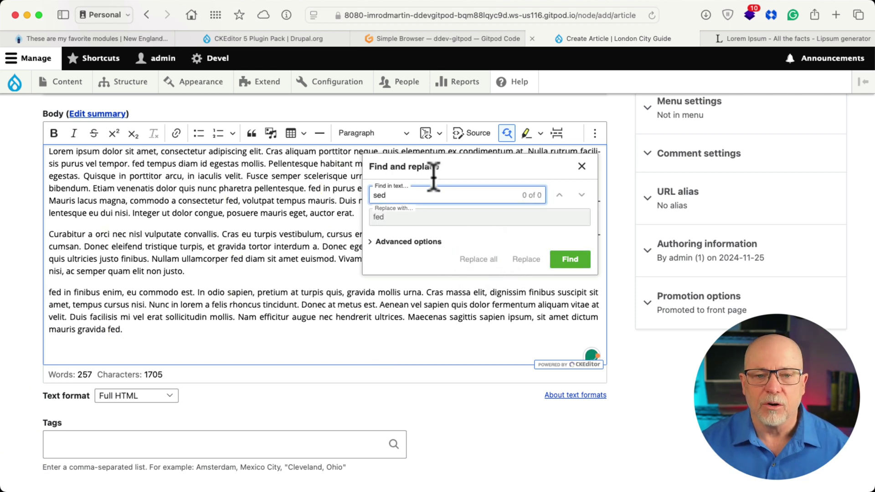
Highlight 'et netus et malesuada fames ac' in yellow.
left_click(581, 166)
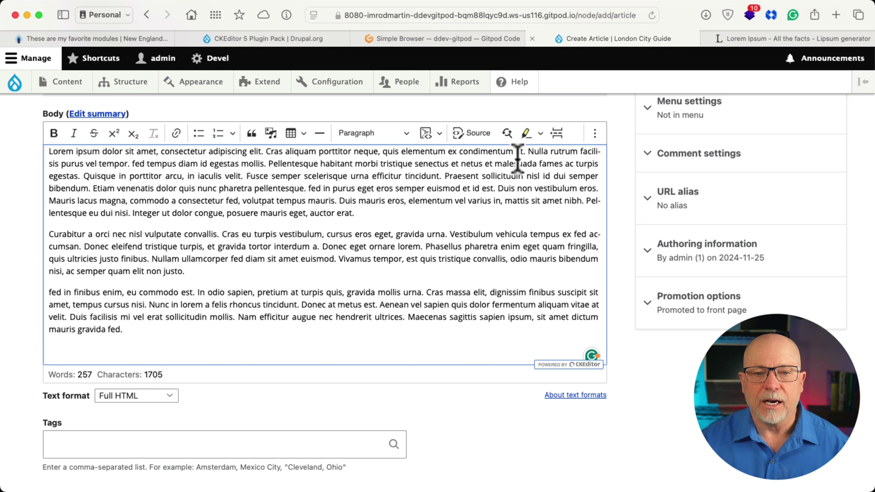
mouse_move(430, 176)
left_mouse_down()
mouse_move(573, 164)
mouse_move(451, 164)
left_mouse_up()
left_click(575, 165)
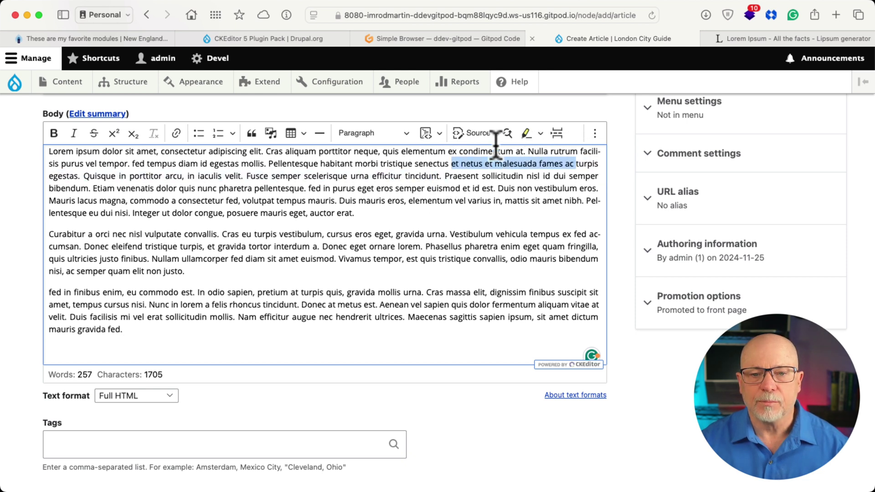
left_click(526, 133)
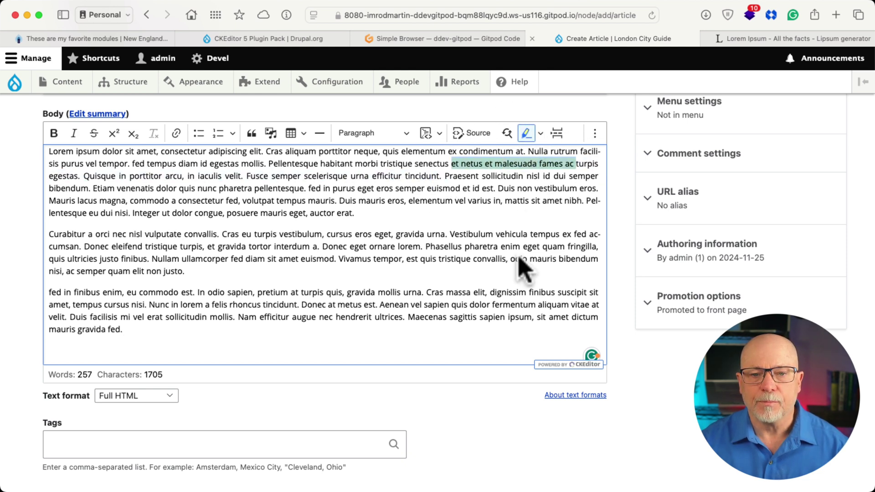
left_click(540, 133)
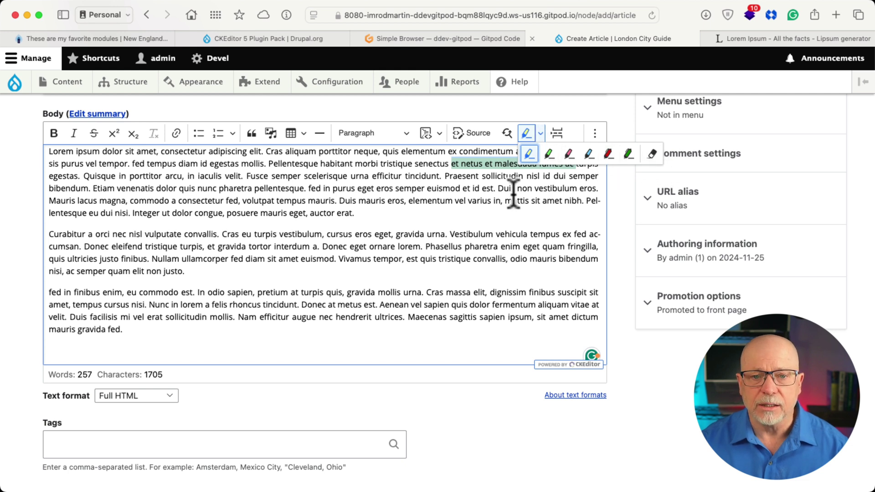
left_click(483, 209)
Insert a page break between the first and second paragraphs.
left_click(556, 134)
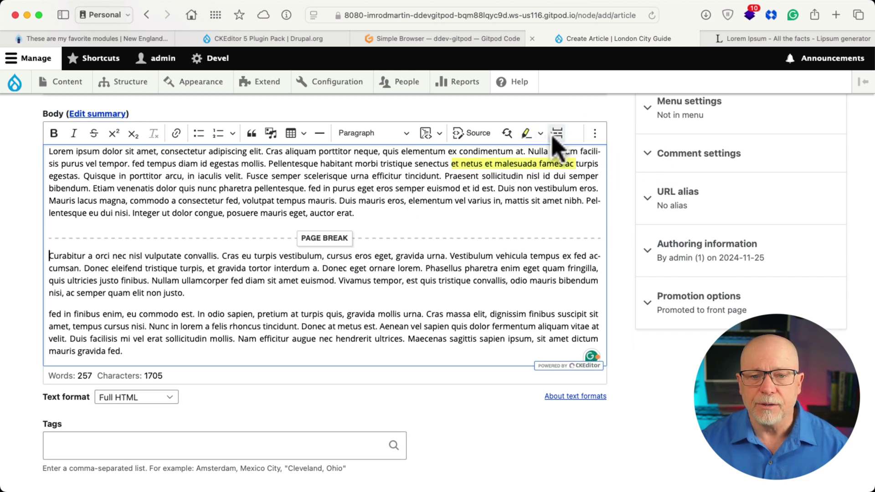
left_click(594, 134)
left_click(495, 154)
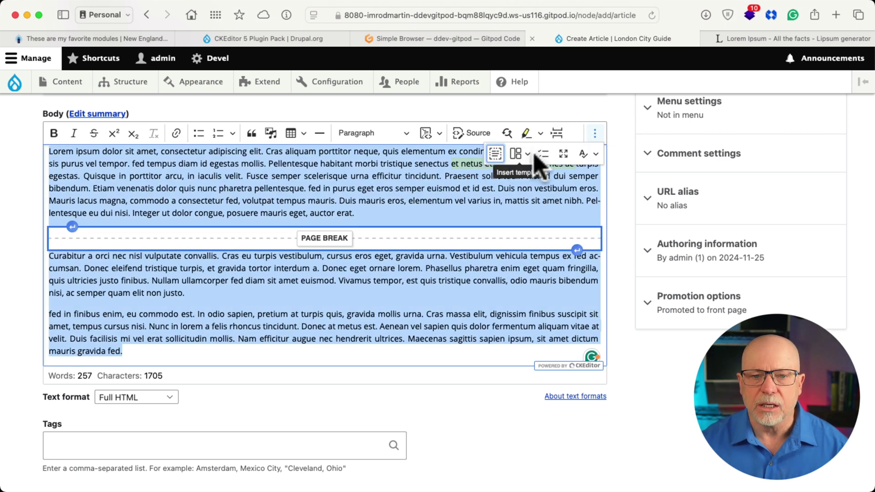
Add a to-do list after the first paragraph with items 'one' and 'two'.
left_click(462, 189)
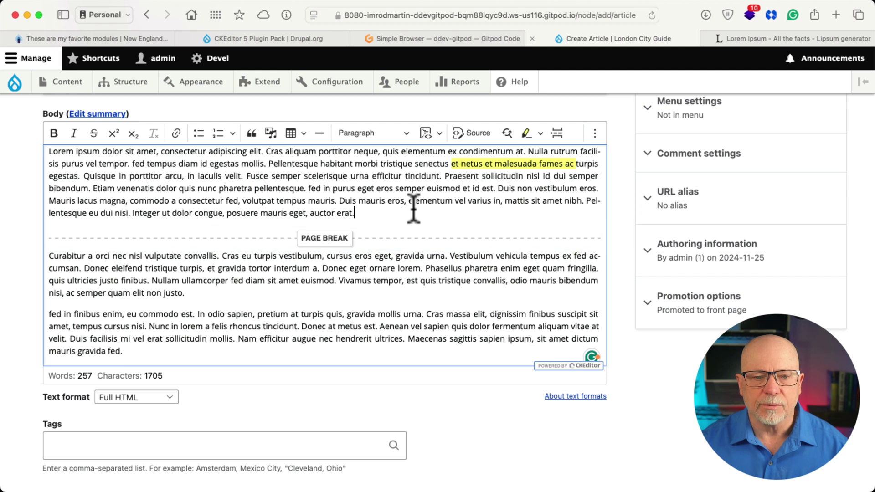
key("Return")
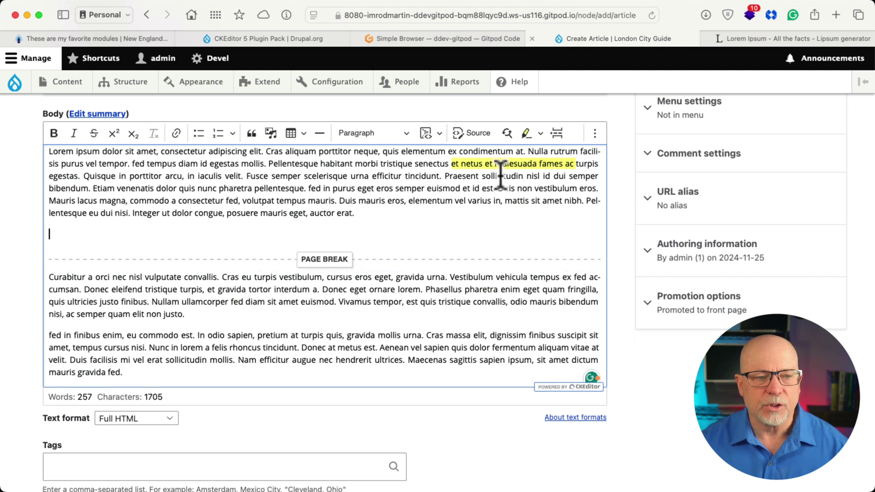
left_click(594, 133)
left_click(535, 156)
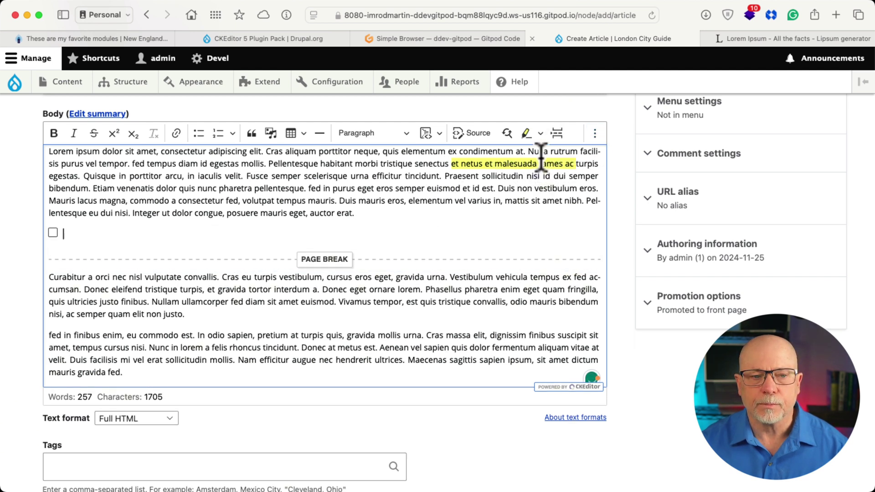
type("one")
key("Return")
type("two")
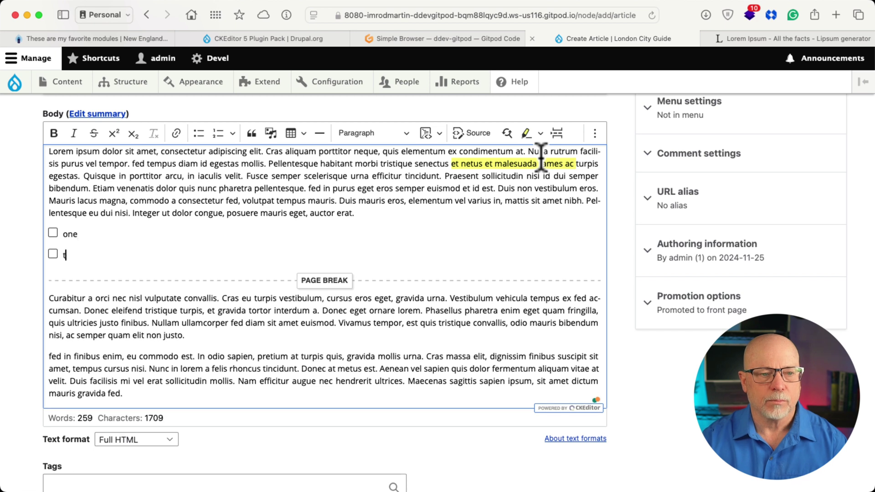
Tick 'one', add an empty third to-do item, and expand the editor to full screen.
left_click(53, 233)
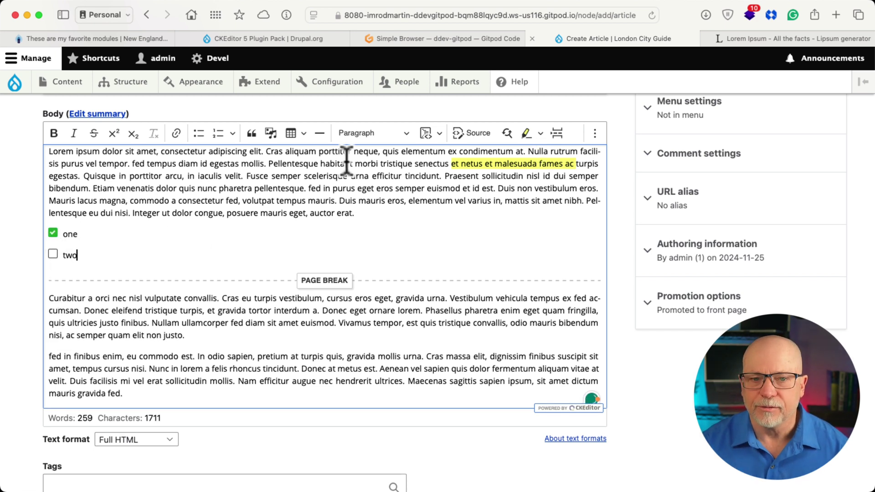
left_click(132, 252)
key("Return")
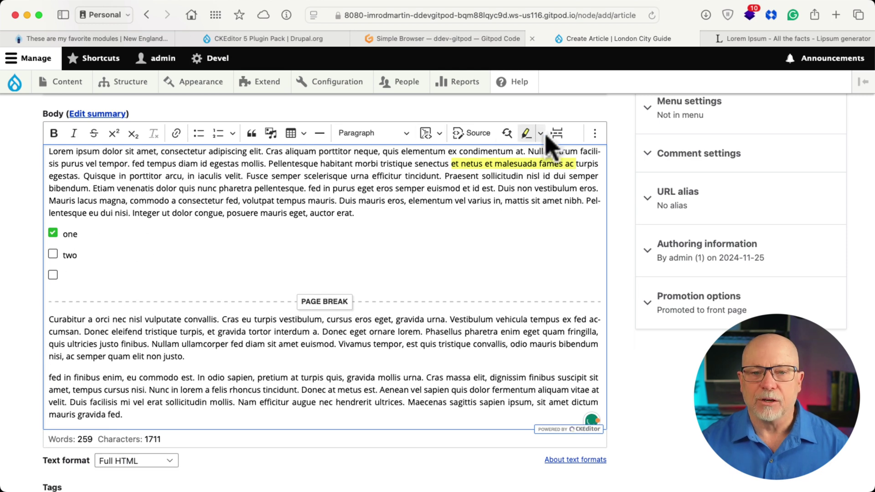
left_click(593, 133)
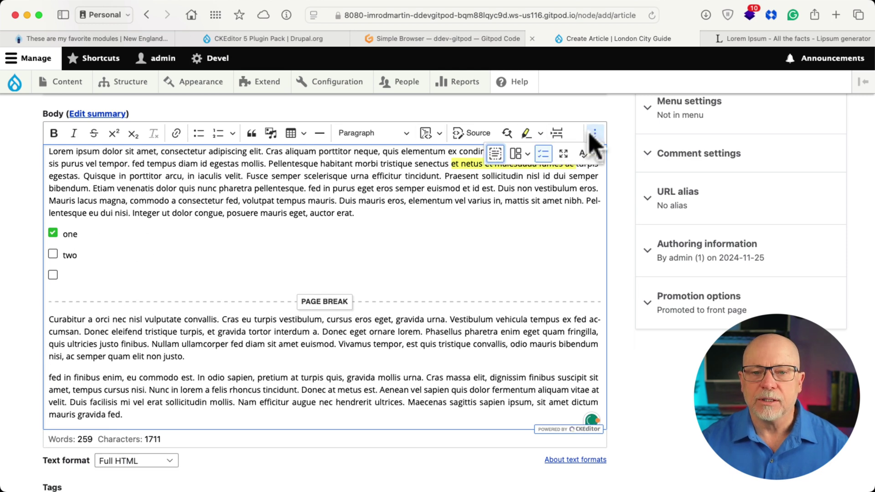
left_click(564, 154)
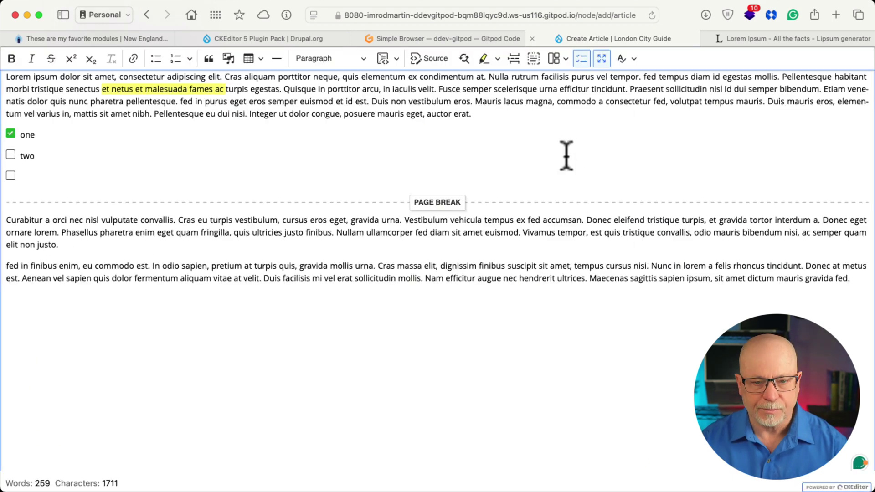
Open the spell-check (A✓) dropdown showing Disable, Settings and Proofread in dialog.
left_click(624, 60)
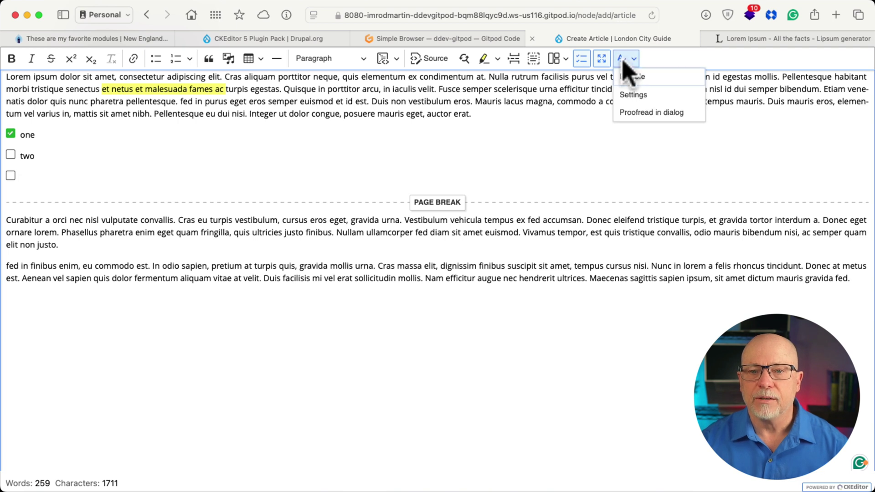